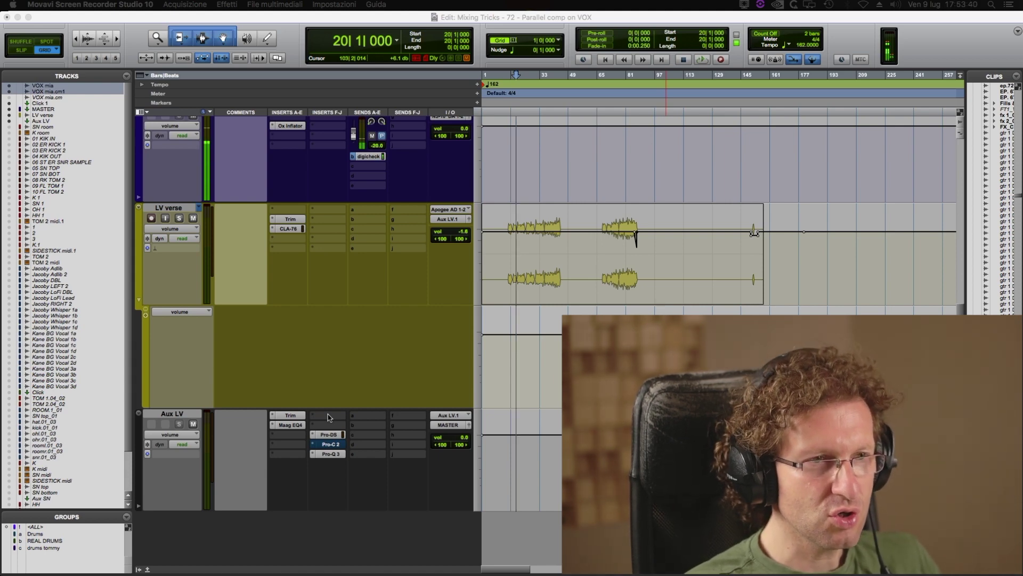
Review the CLA-76 on LV verse and the Maag EQ4, Pro-DS, Pro-Q 3 and Pro-C 2 inserts on Aux LV.
left_click(288, 229)
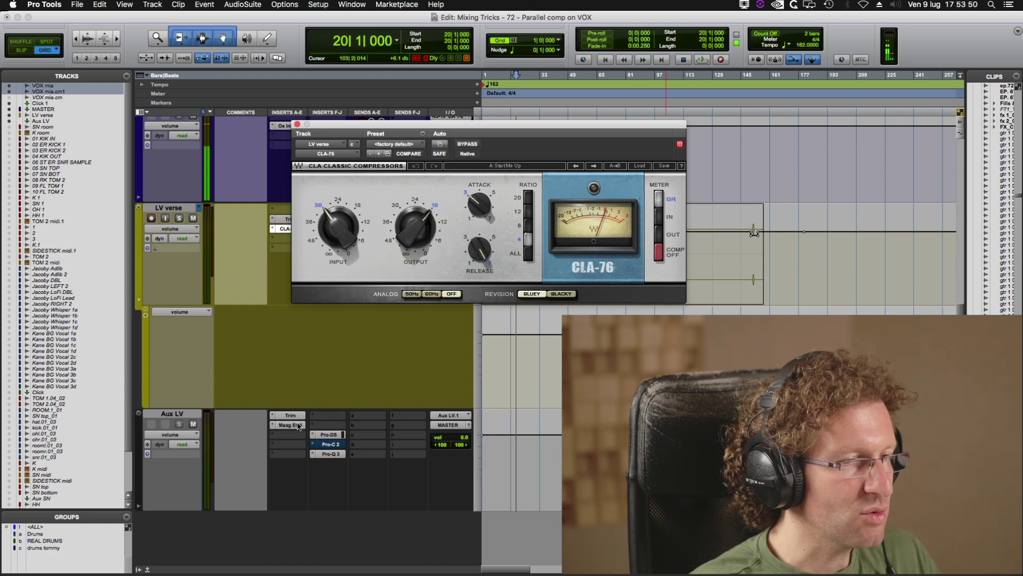
left_click(297, 425)
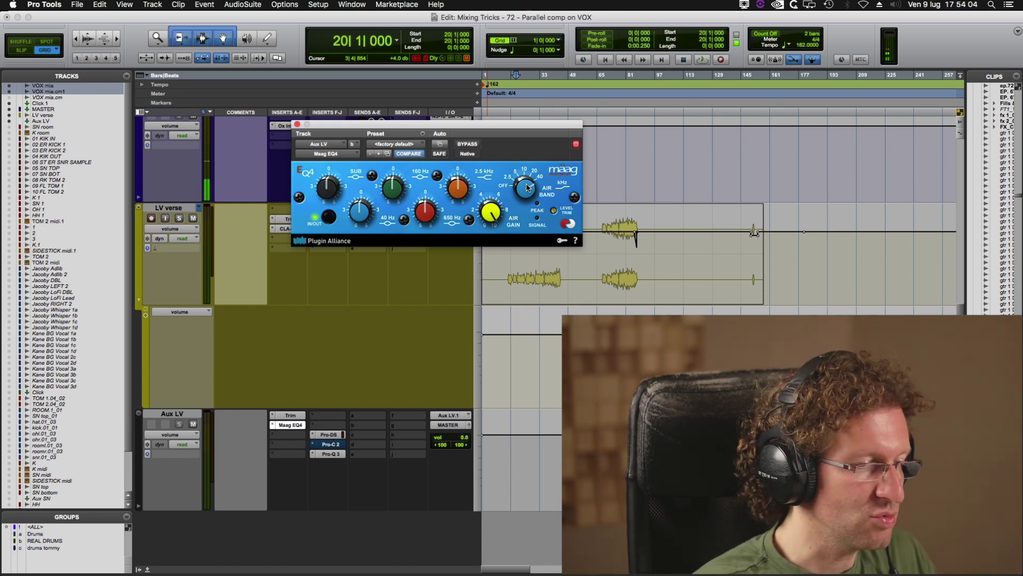
left_click(339, 435)
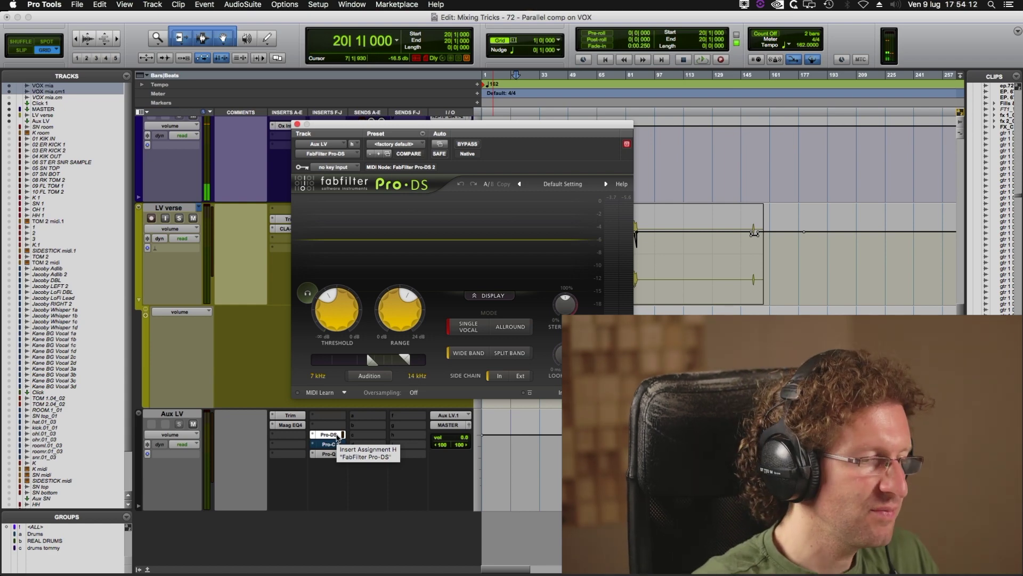
left_click(330, 454)
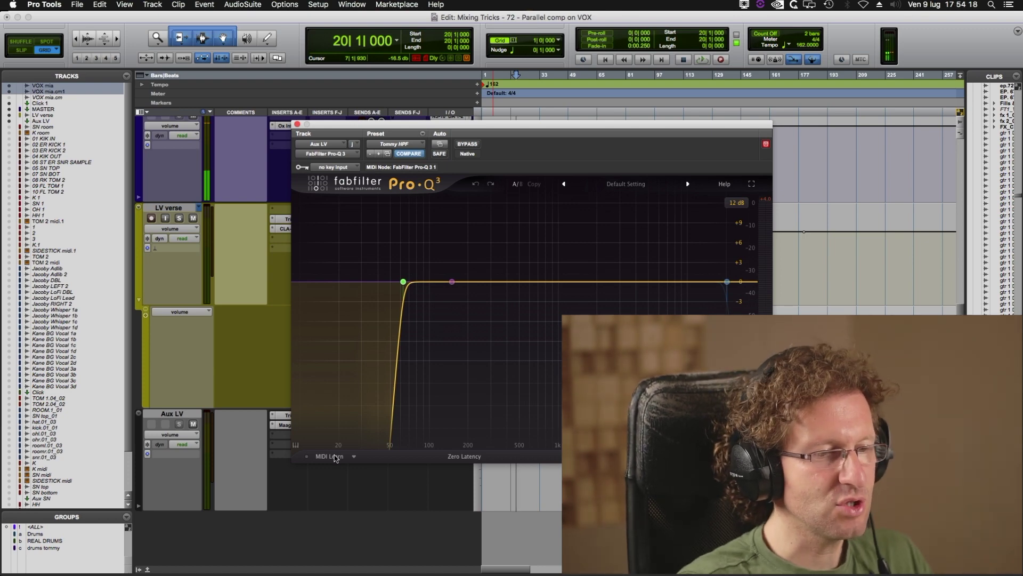
left_click(296, 124)
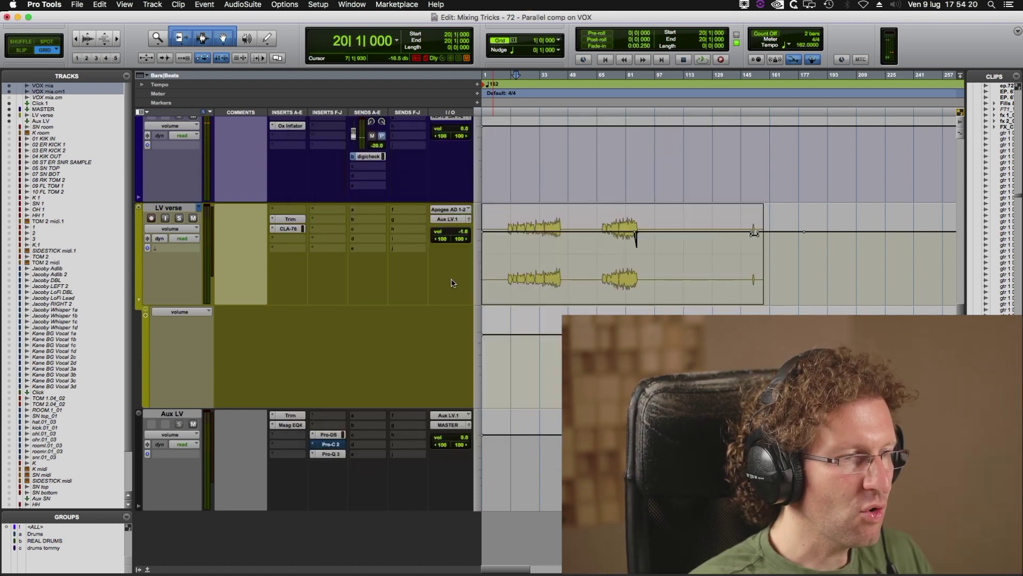
left_click(334, 445)
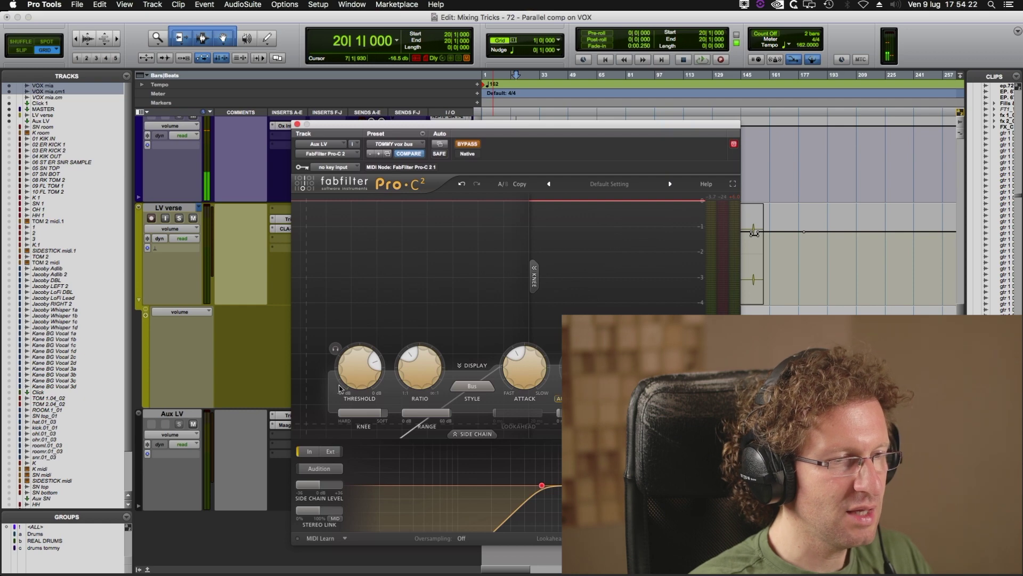
left_click(297, 124)
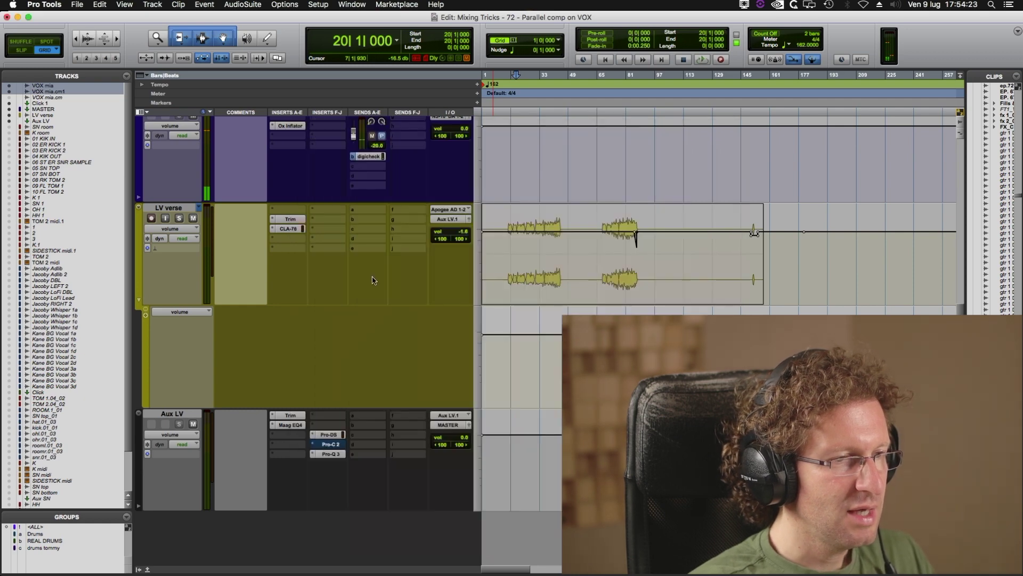
left_click(327, 454)
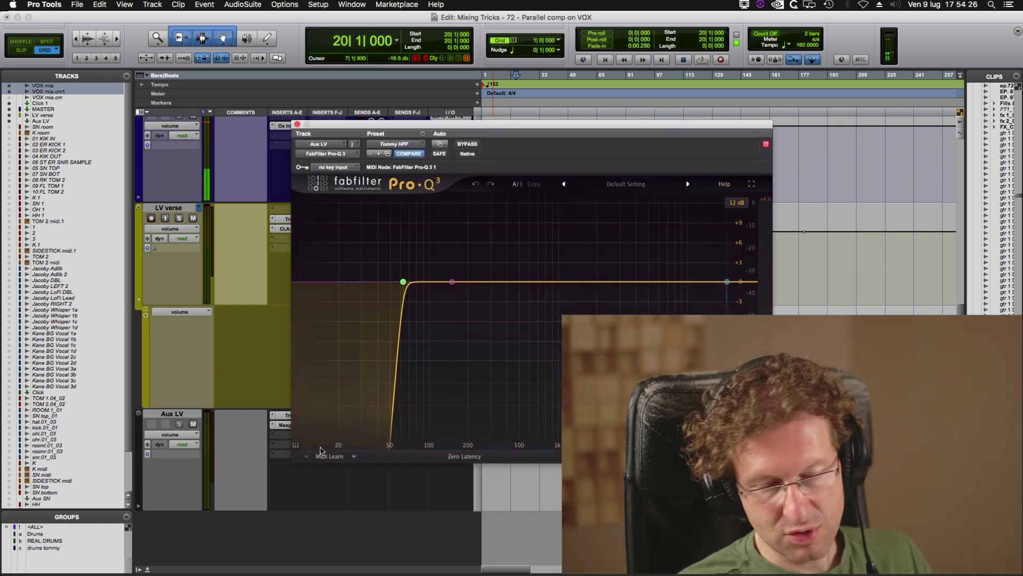
left_click(296, 124)
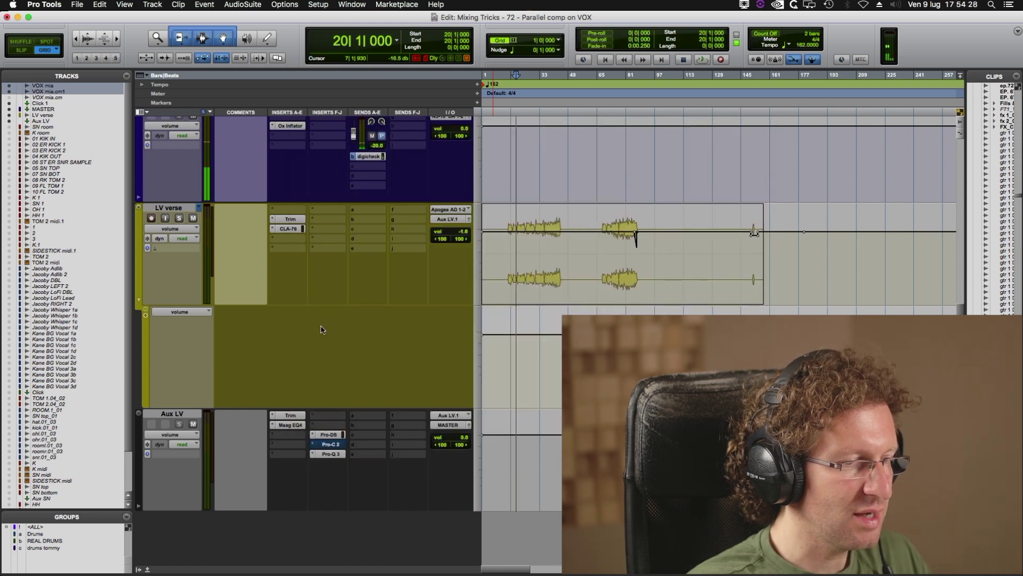
View the Pro-C 2 on Aux LV, moving its window clear of the insert slots, and close the plug-in.
left_click(329, 445)
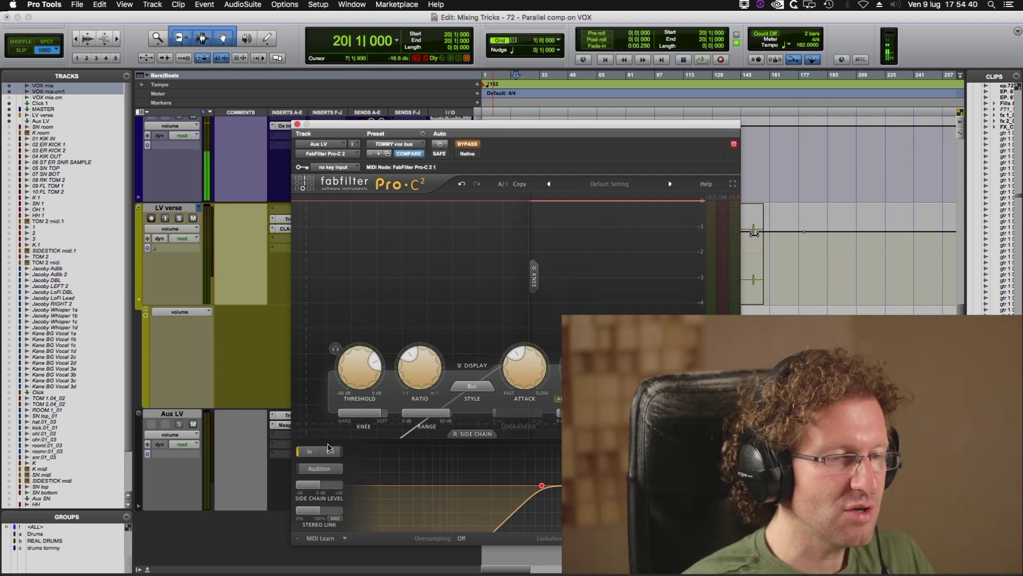
left_click_drag(548, 119, 522, 57)
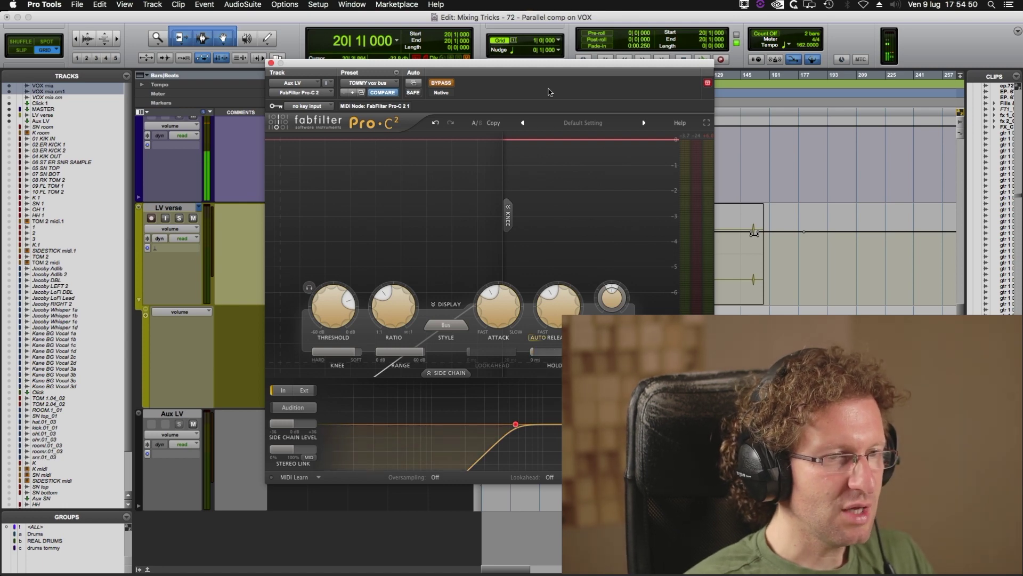
left_click_drag(552, 69, 693, 77)
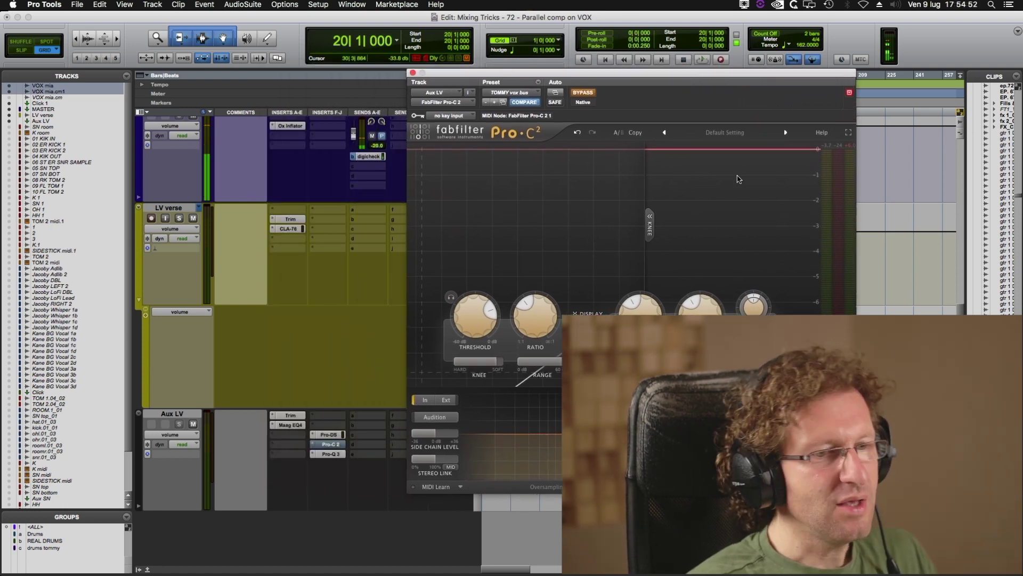
left_click(900, 274)
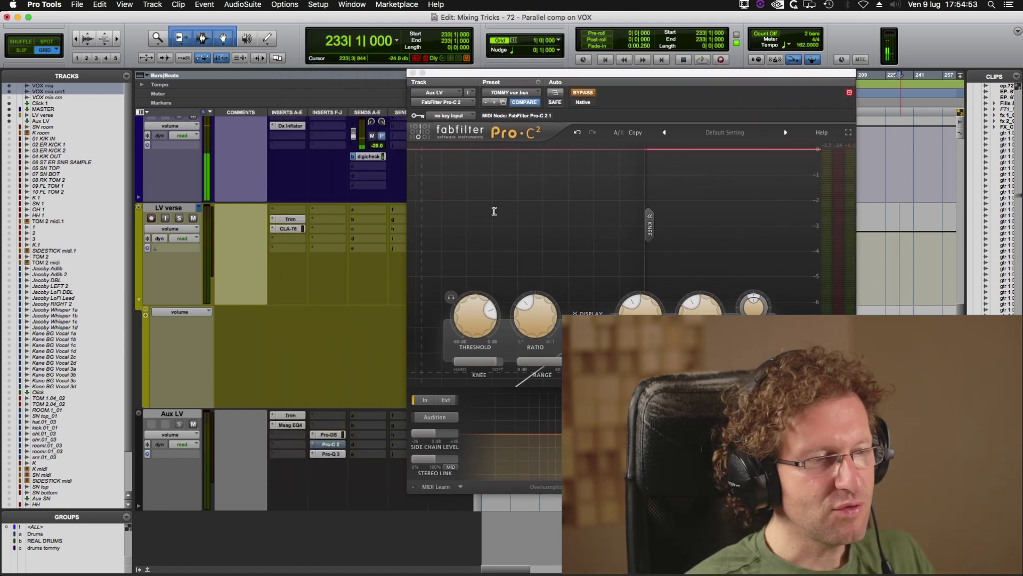
left_click(413, 72)
Select bars 15 to 25 of the vocal clip on the LV verse track.
key("super+bracketright")
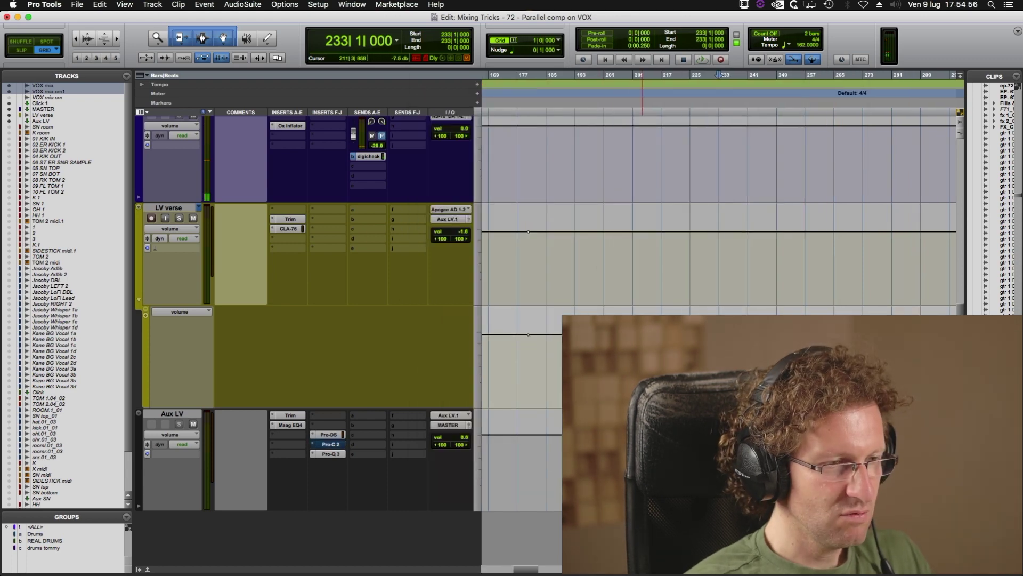
scroll(792, 247, "left", 10)
left_click_drag(533, 247, 568, 253)
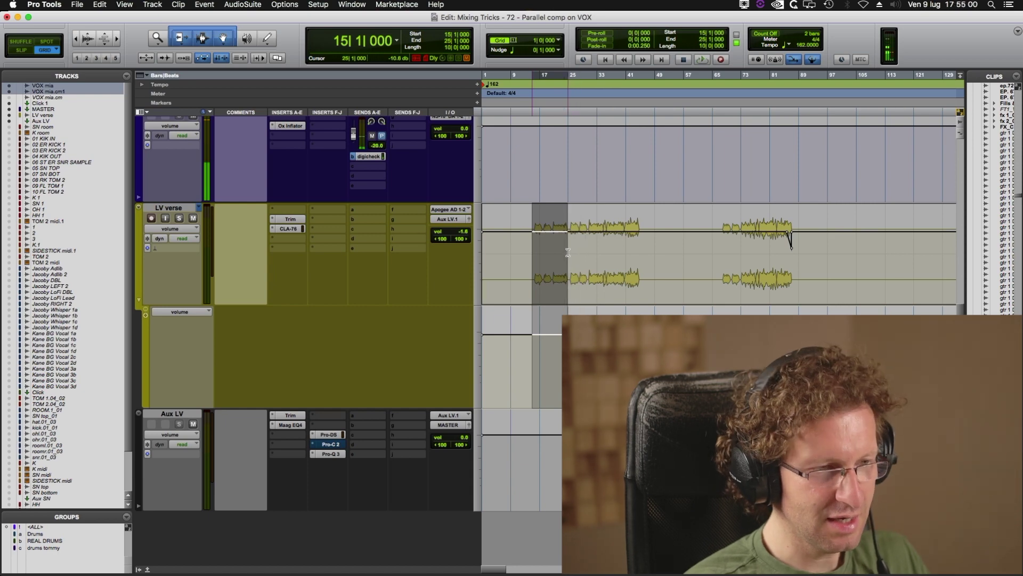
key("super+]")
key("super+]")
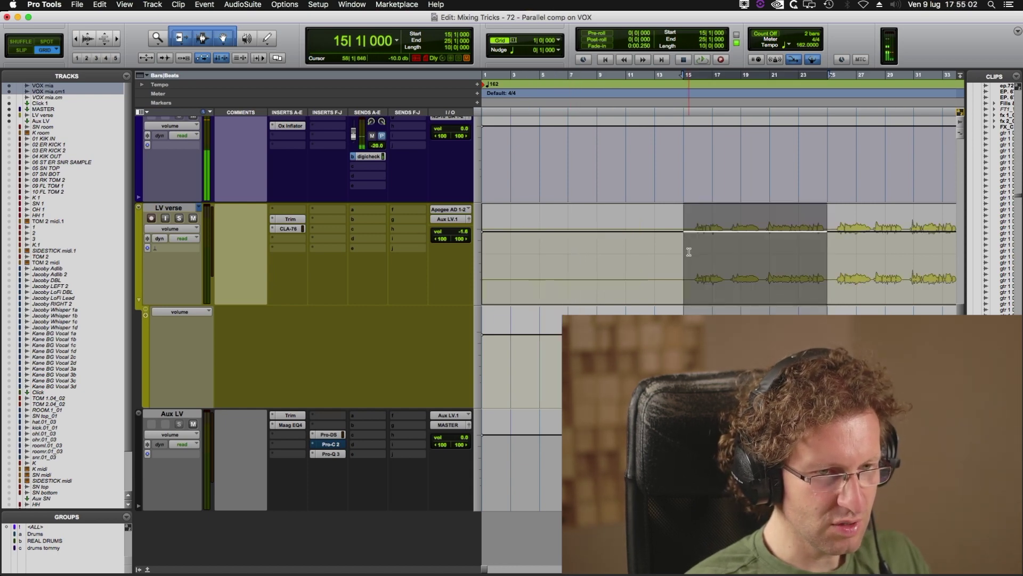
scroll(689, 251, "right", 4)
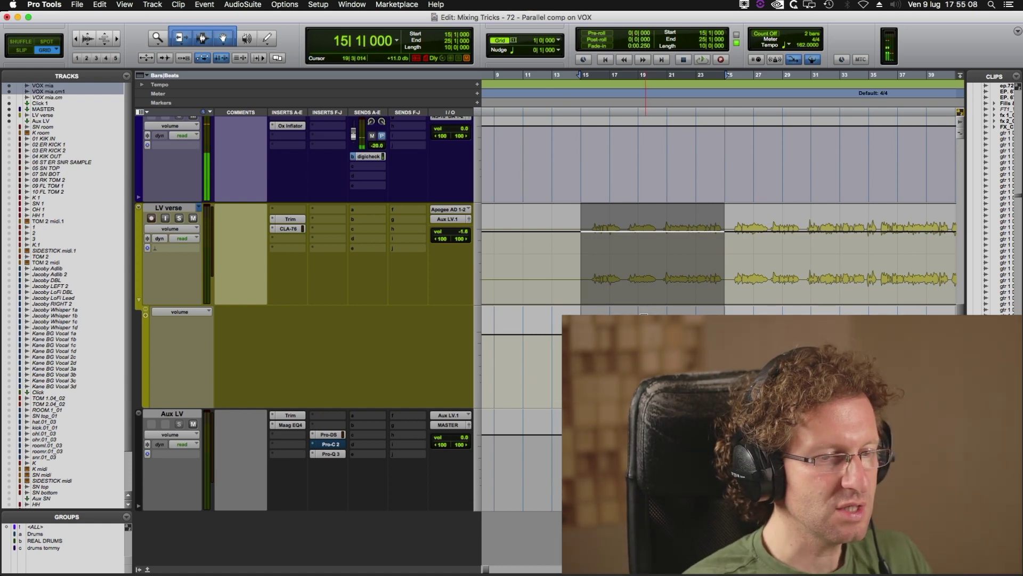
Play the selected vocal passage, repeatedly toggle the bypass of Pro-C 2 on Aux LV, and stop with the compressor active.
key("space")
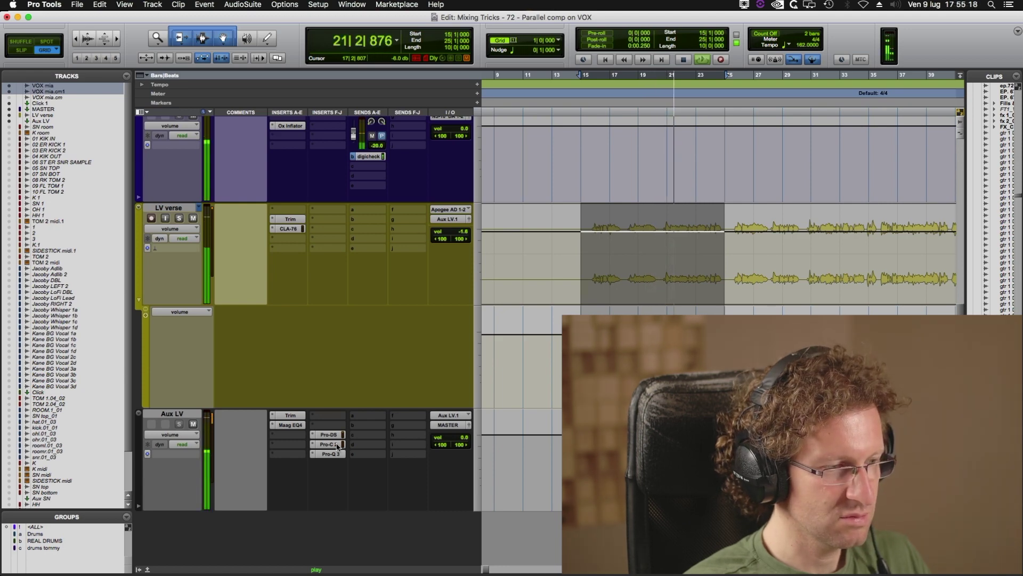
left_click(337, 444)
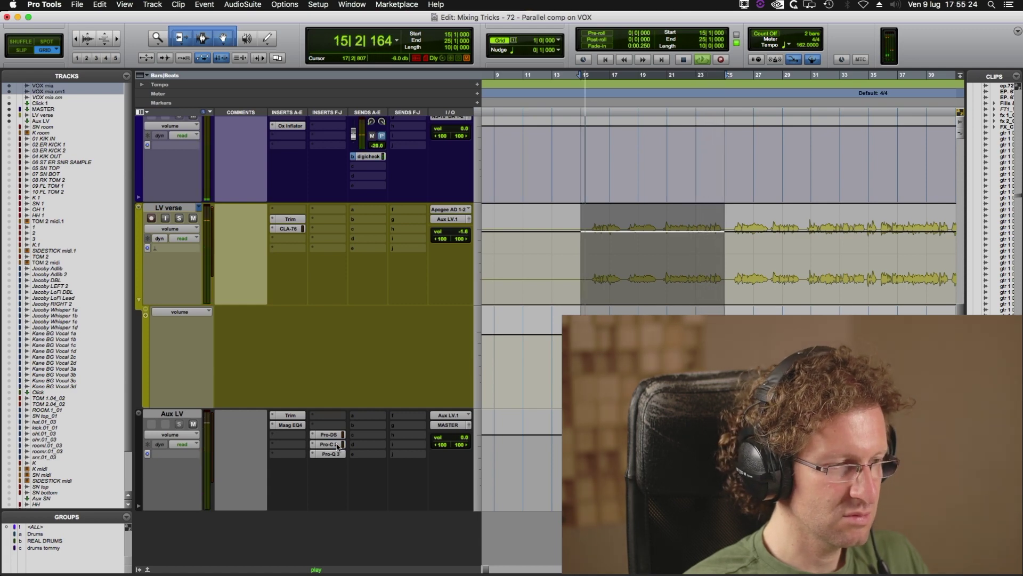
left_click(337, 445)
left_click(338, 445, "super")
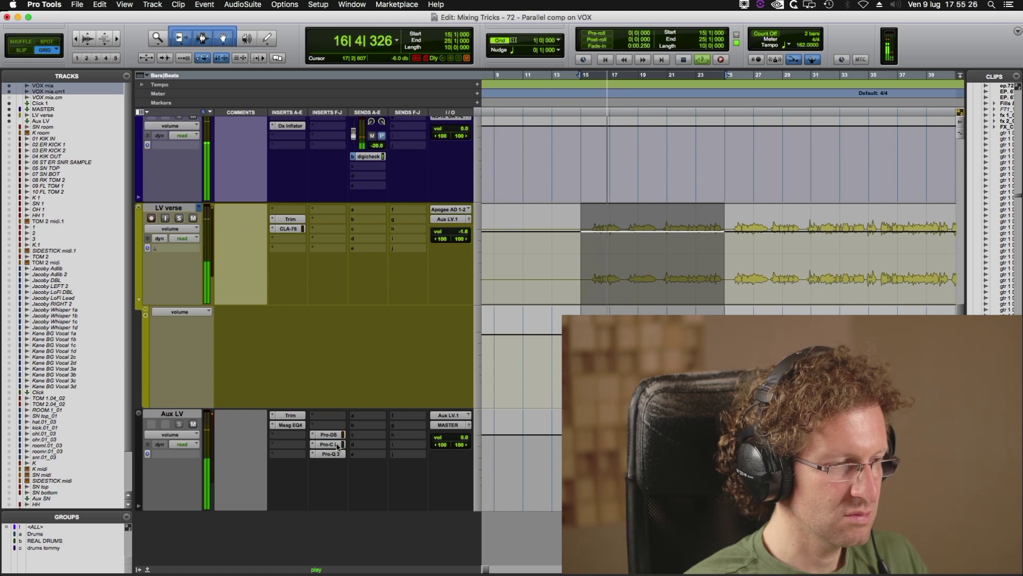
left_click(337, 444, "super")
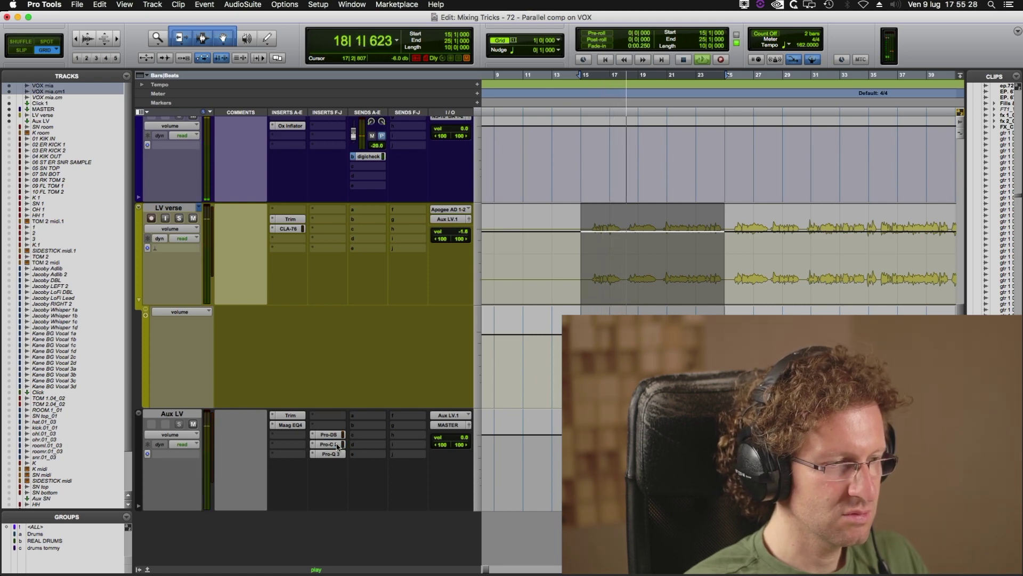
left_click(338, 445, "super")
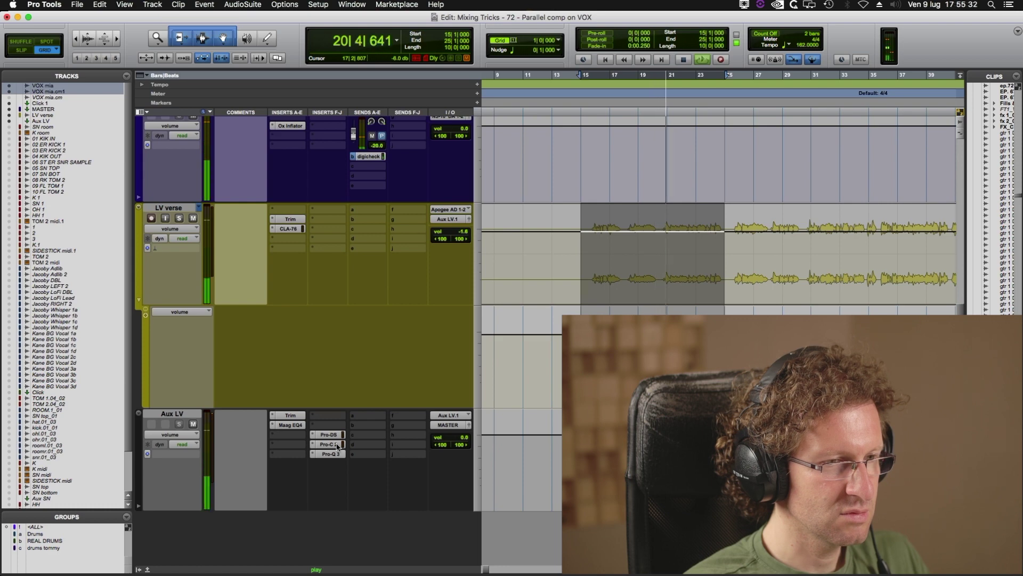
left_click(337, 444, "super")
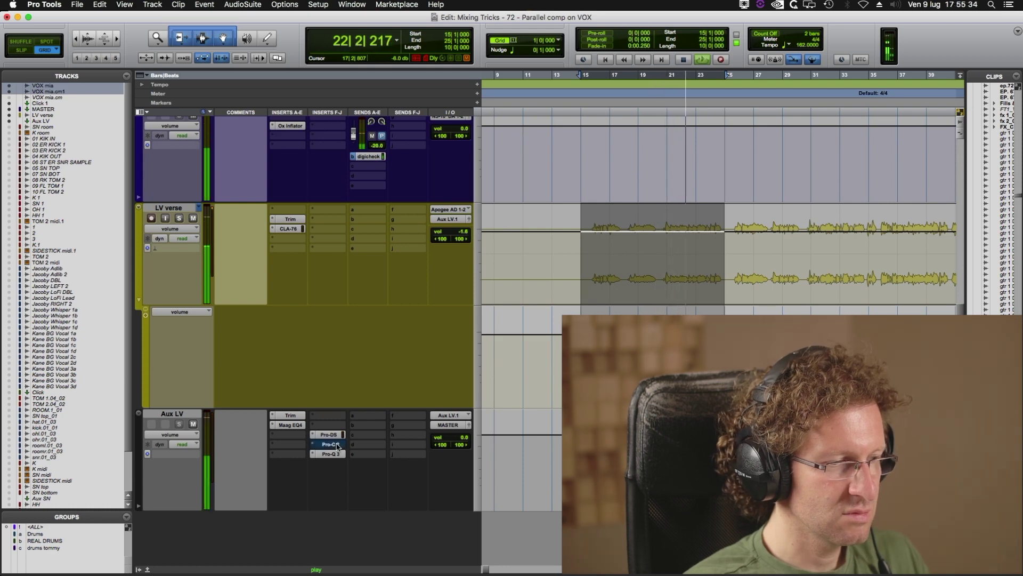
left_click(338, 444, "super")
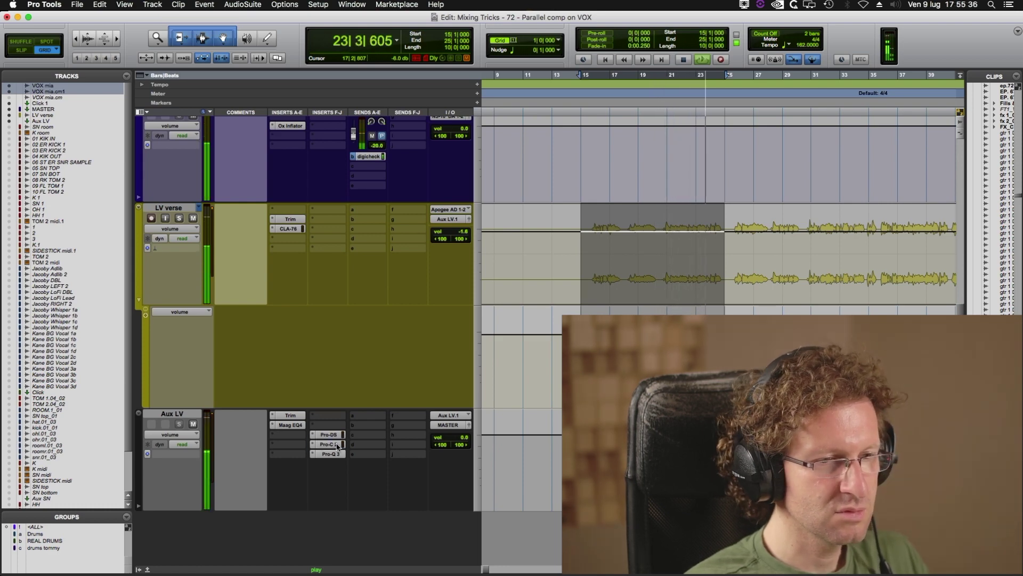
key("space")
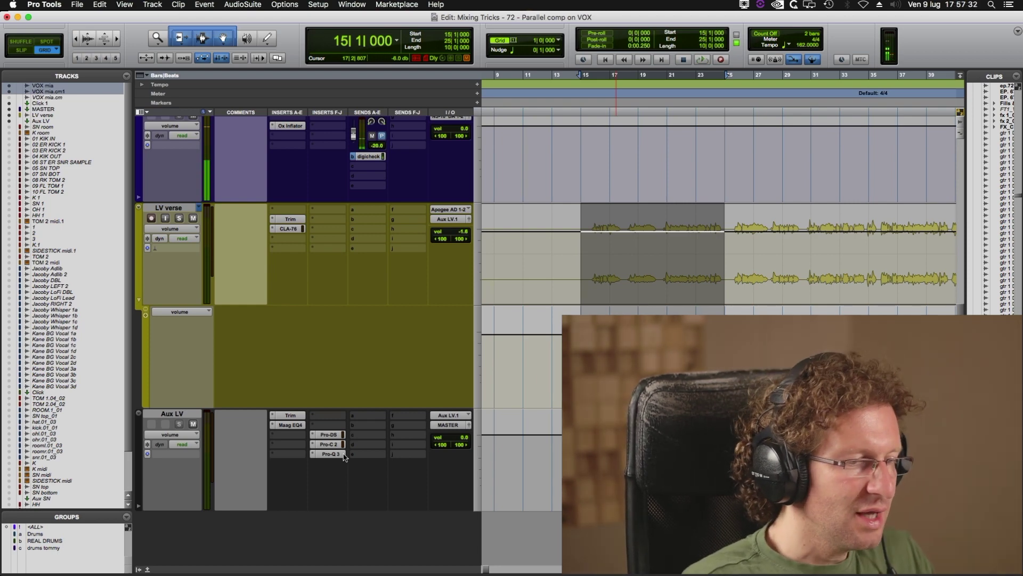
Examine the CLA-76 on LV verse and the side-chain, ratio, attack and release settings of Pro-C 2 on Aux LV.
left_click(334, 446)
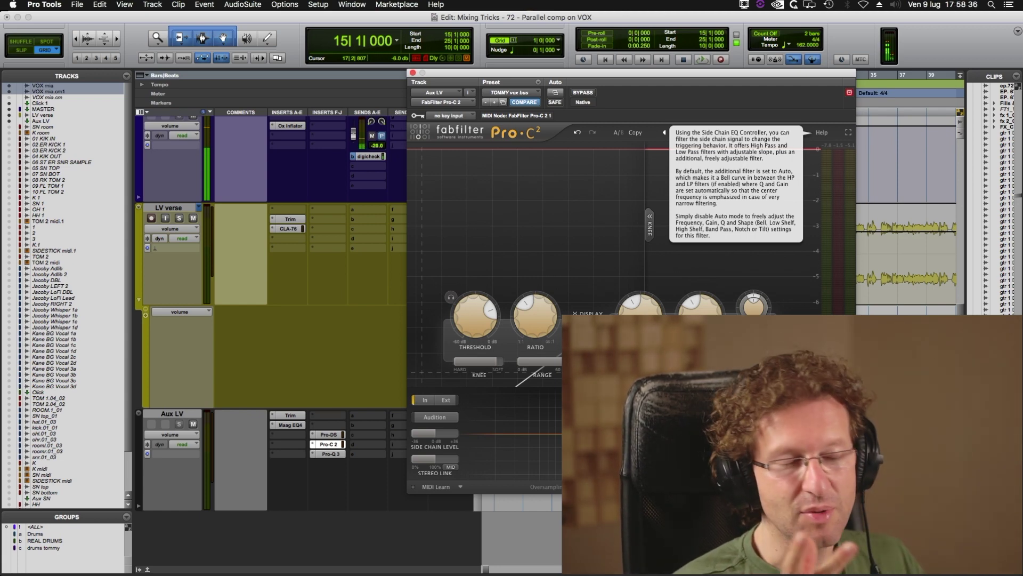
left_click(296, 235)
left_click(296, 233)
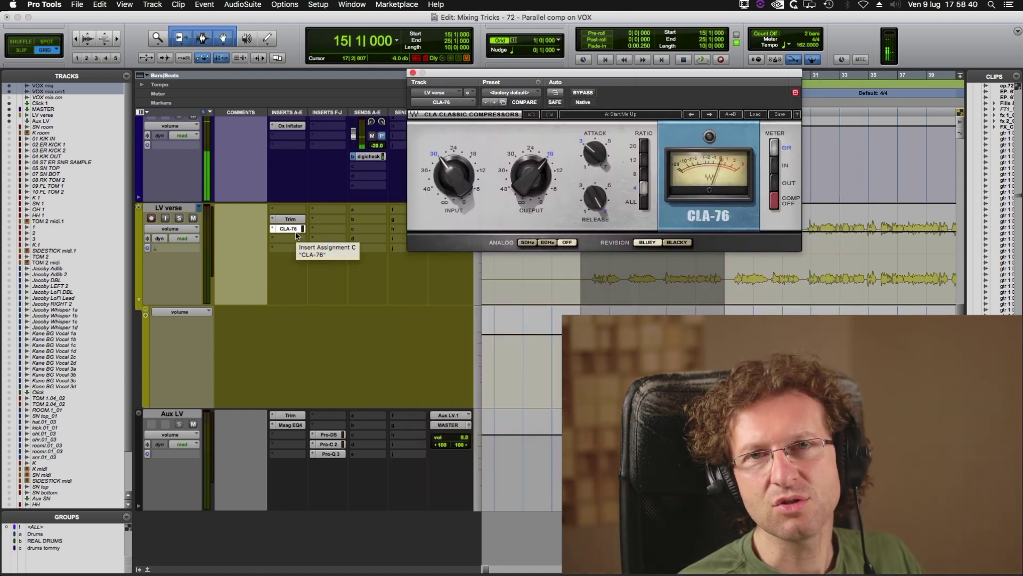
left_click(331, 448)
left_click(331, 445)
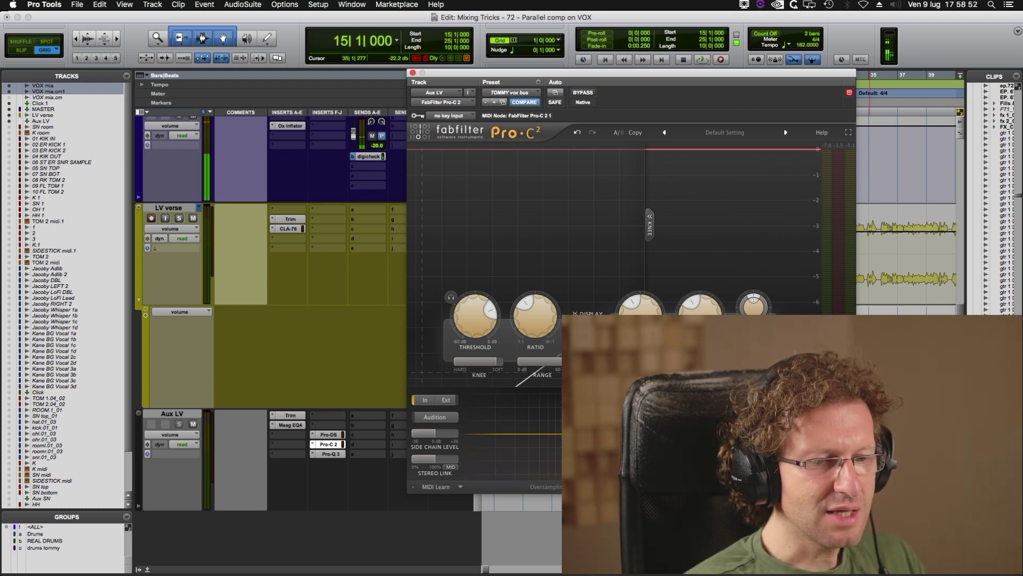
mouse_move(512, 433)
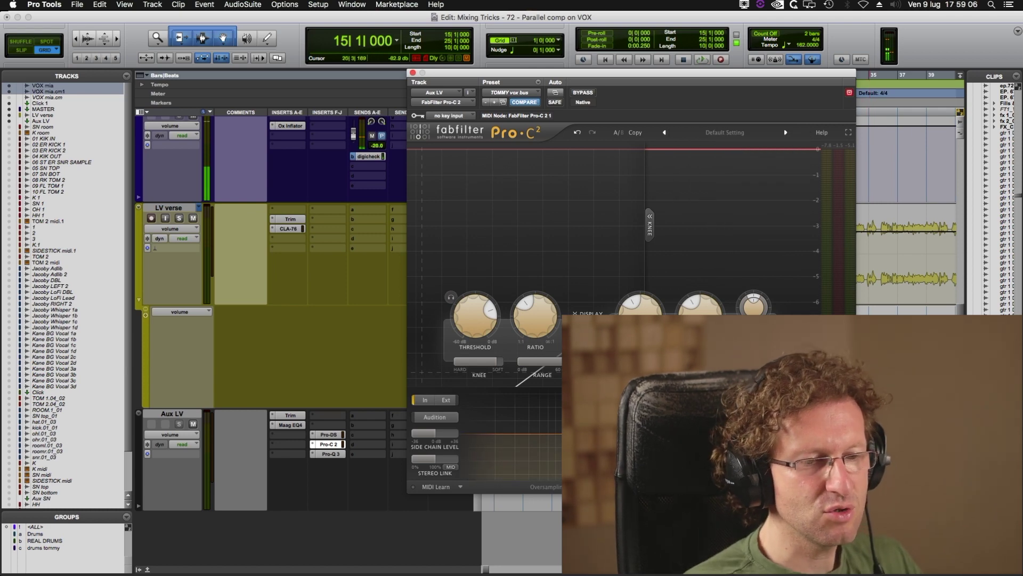
mouse_move(537, 335)
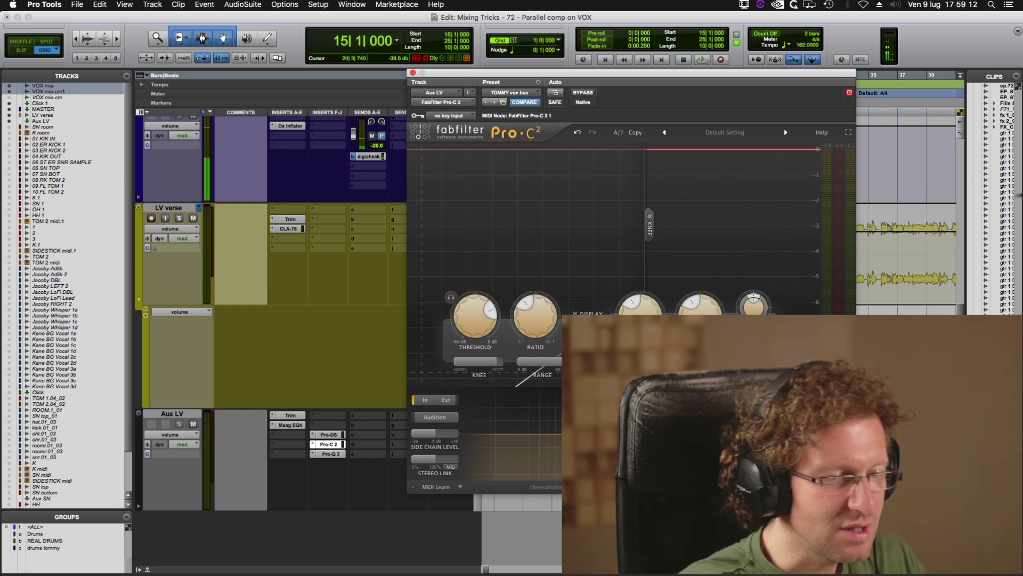
mouse_move(528, 315)
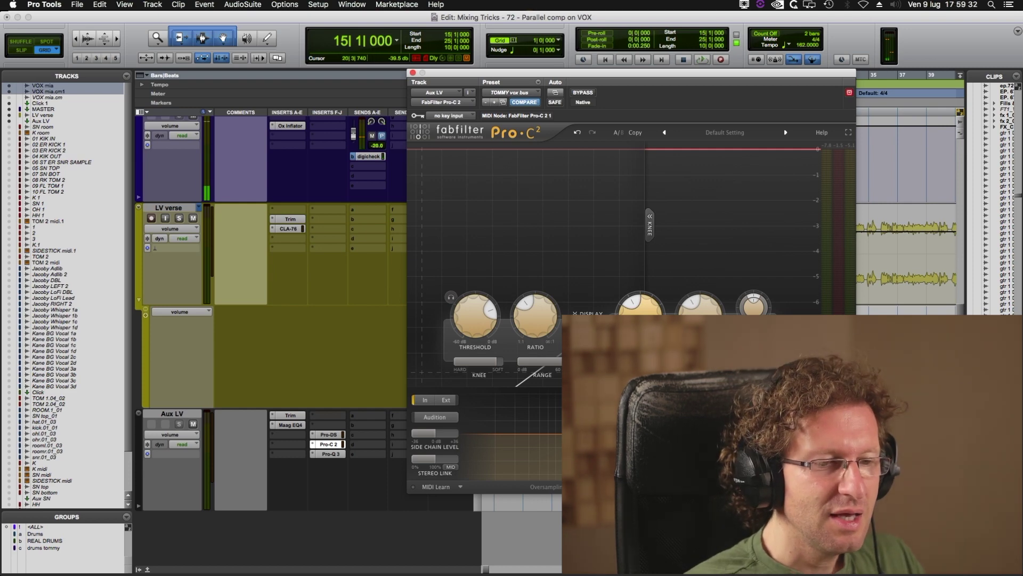
mouse_move(700, 312)
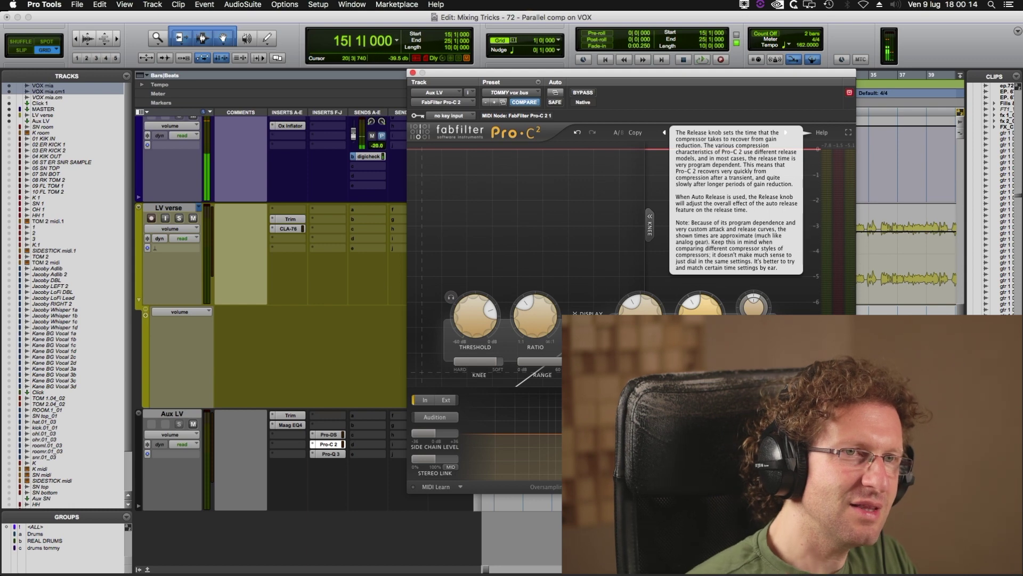
Play the selected vocal passage with Pro-C 2 bypassed and re-enable the compressor during playback to compare its gain reduction.
left_click(583, 93)
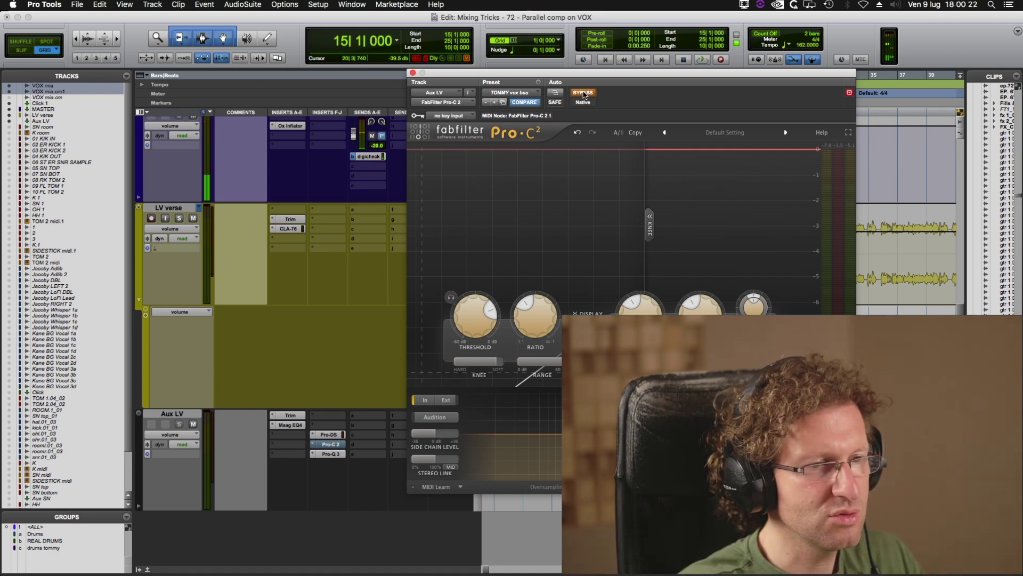
key("space")
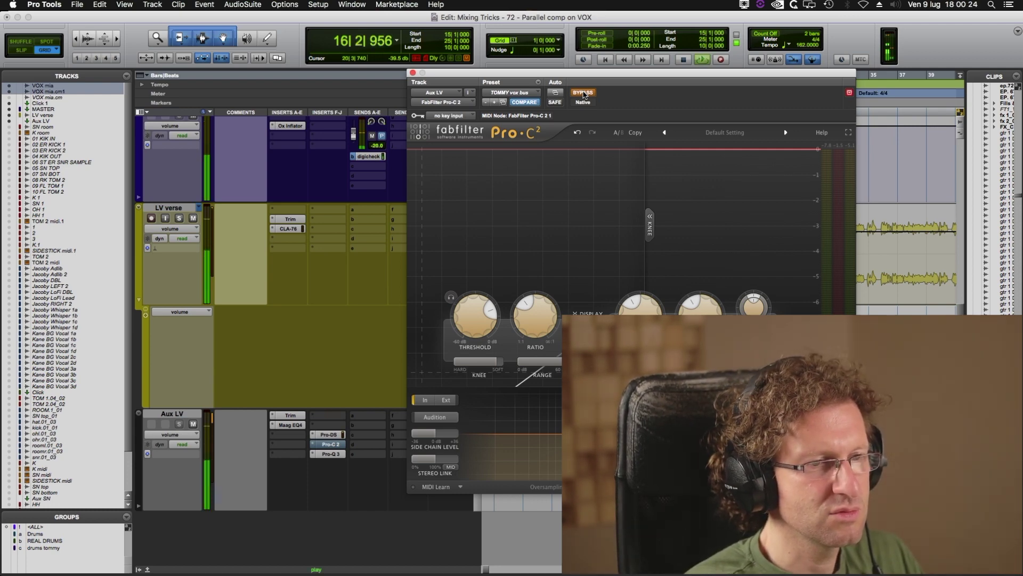
left_click(583, 92)
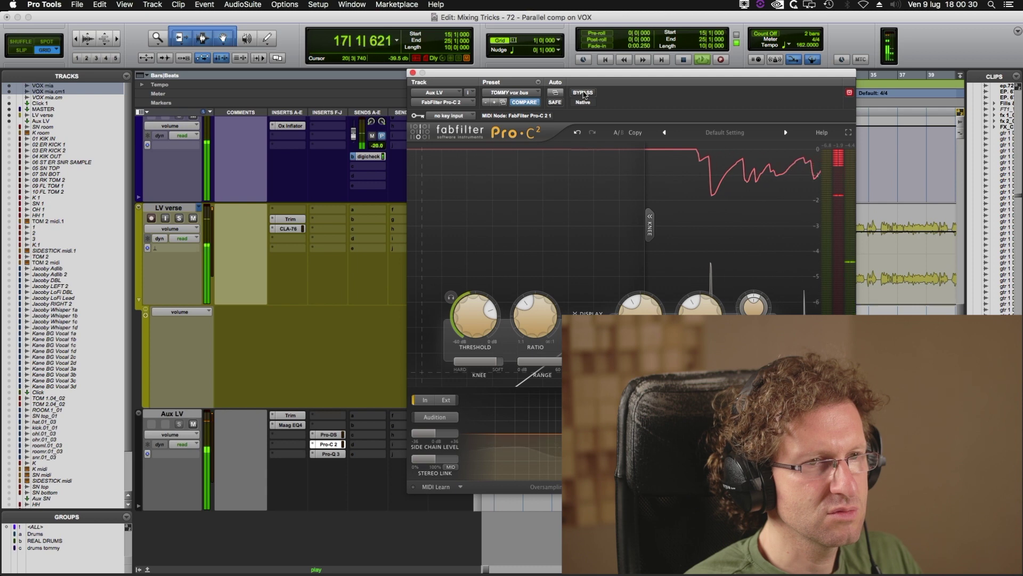
Stop playback, move the Pro-C 2 window clear of the waveform and select bars 21 to 25 on the LV verse track.
key("space")
key("space")
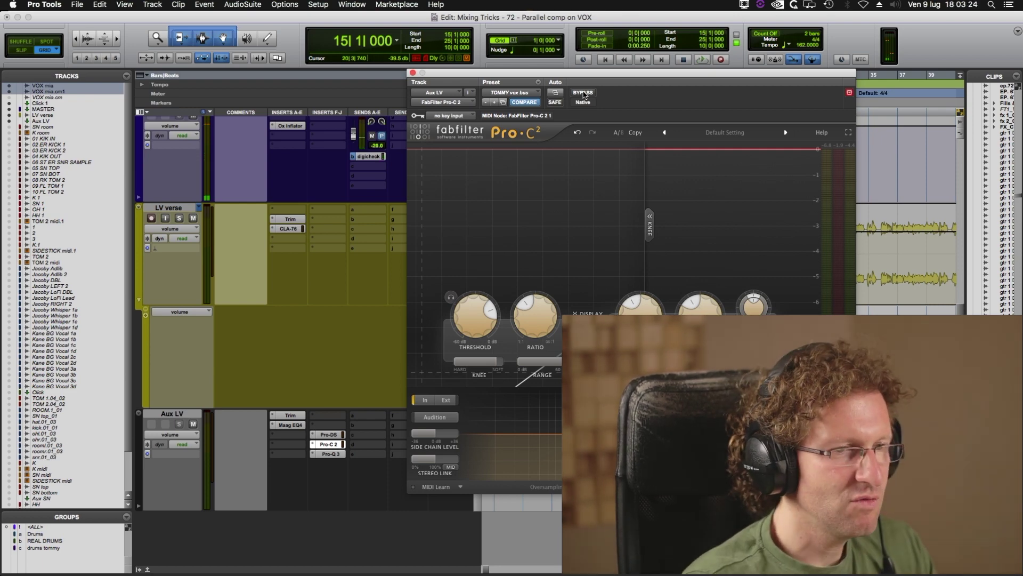
left_click_drag(533, 78, 228, 60)
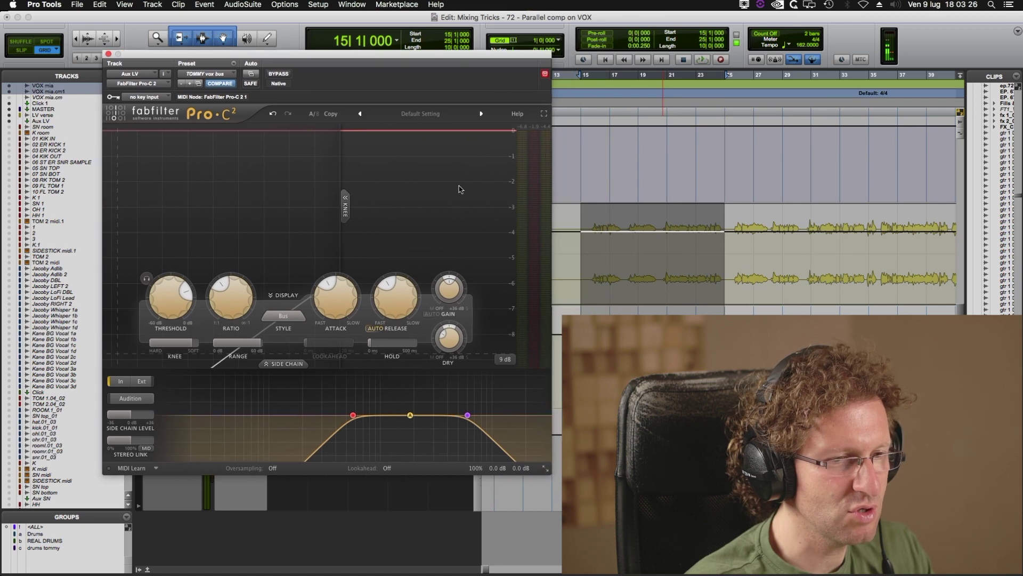
left_click(665, 248)
left_click_drag(668, 248, 719, 254)
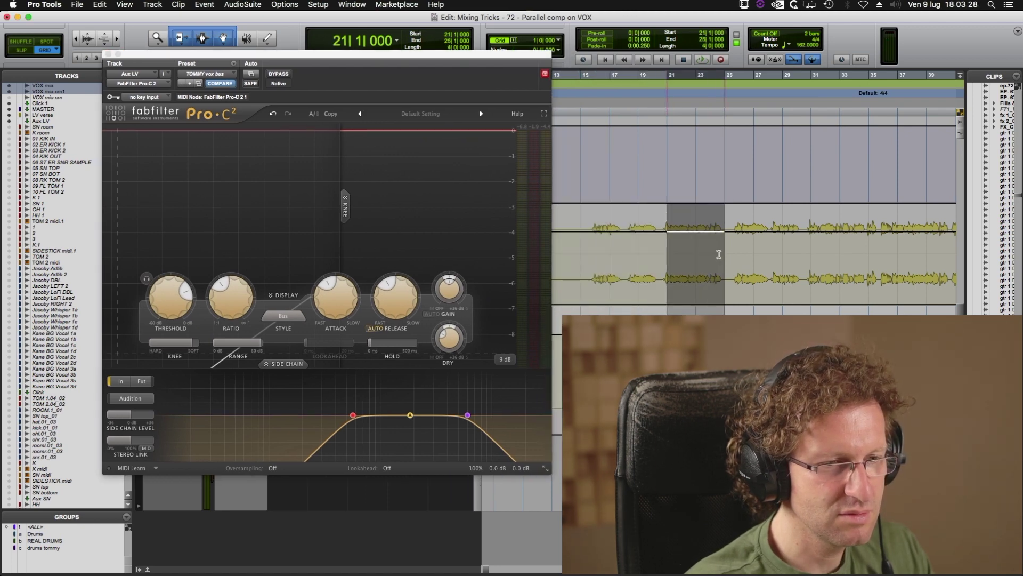
Play bars 21 to 25 starting with Pro-C 2 on Aux LV bypassed, toggle its bypass to compare, and stop with the compressor active.
left_click(280, 81)
left_click(279, 74)
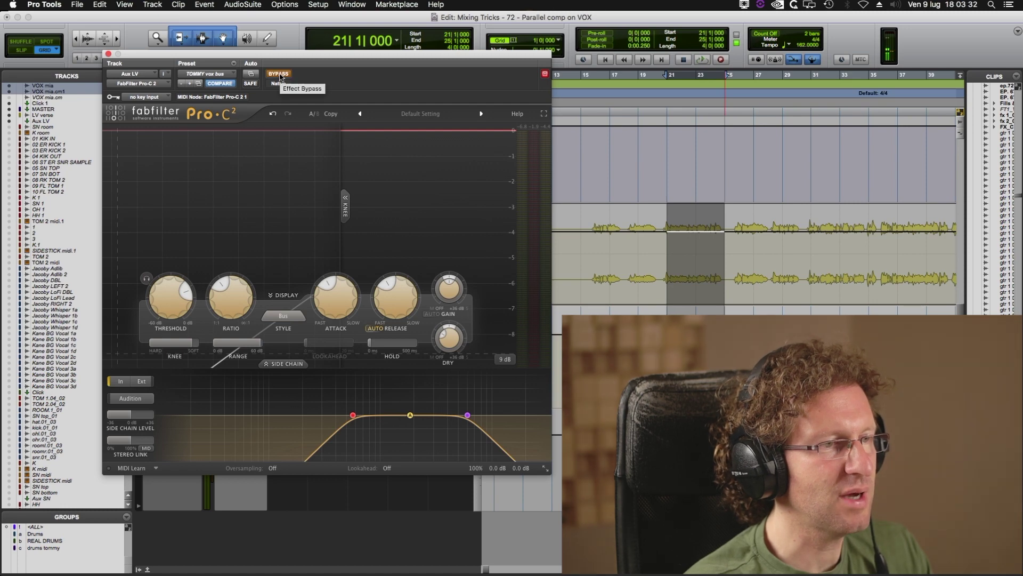
key("space")
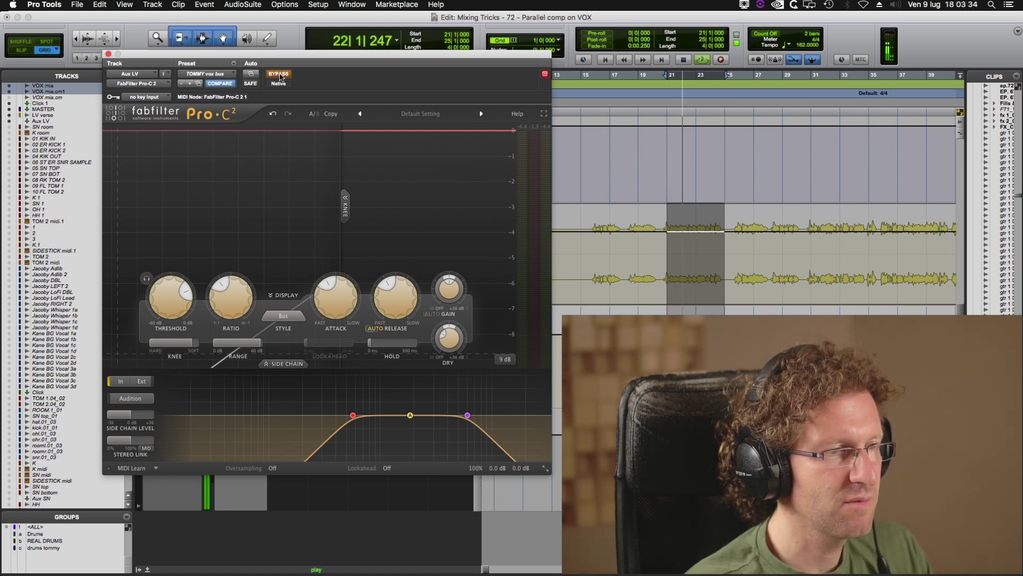
left_click(278, 75)
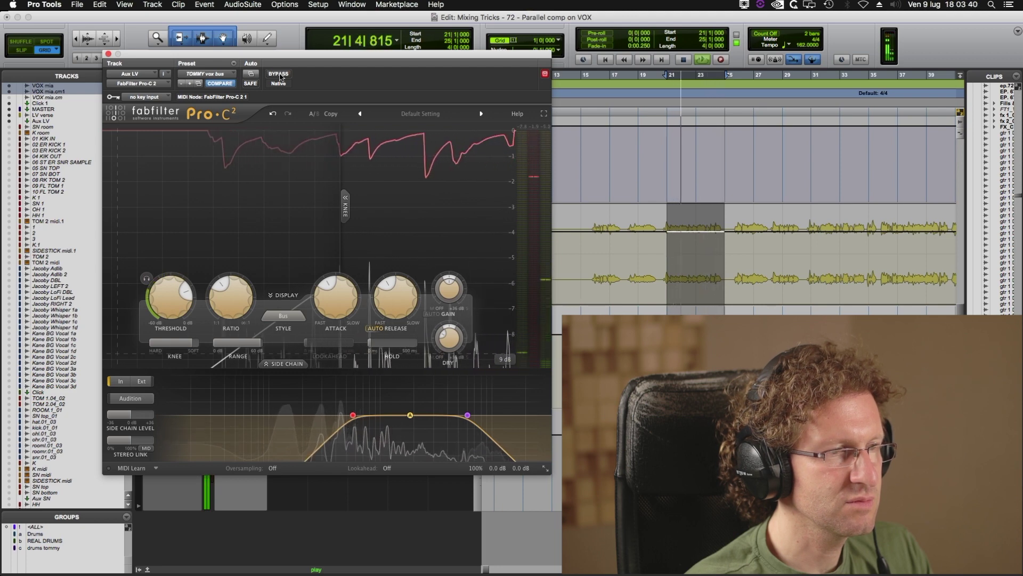
left_click(278, 74)
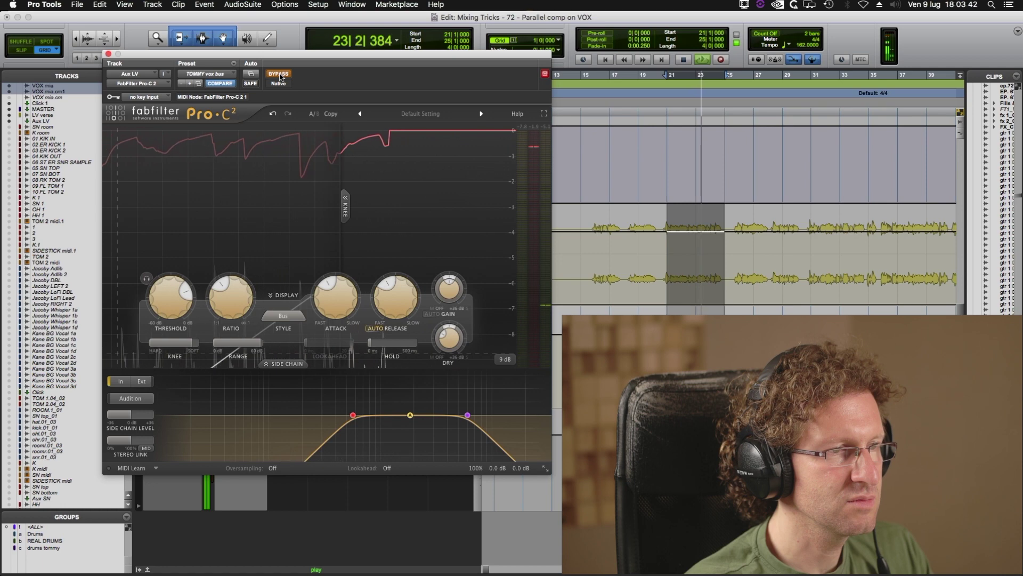
left_click(278, 74)
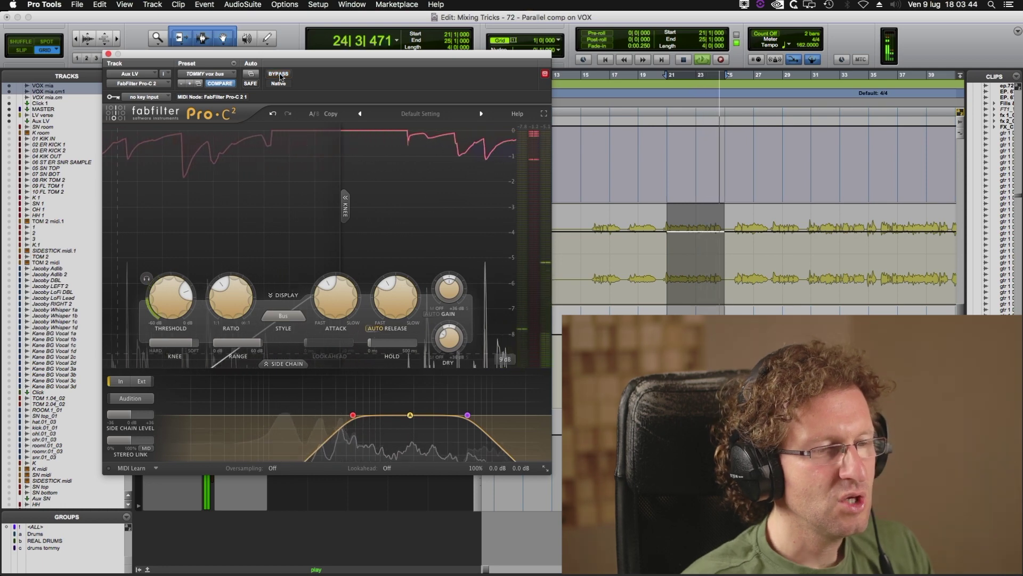
key("space")
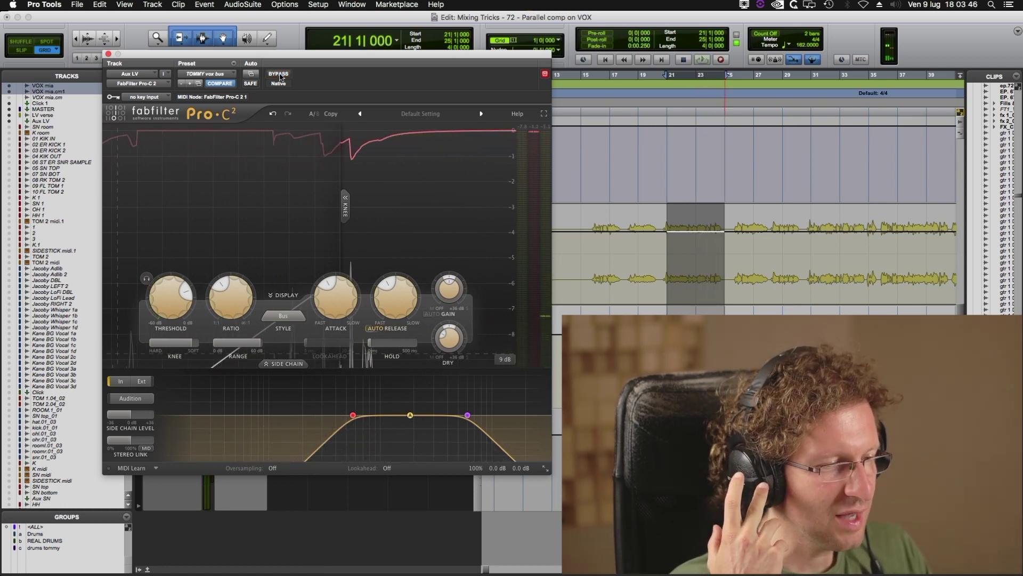